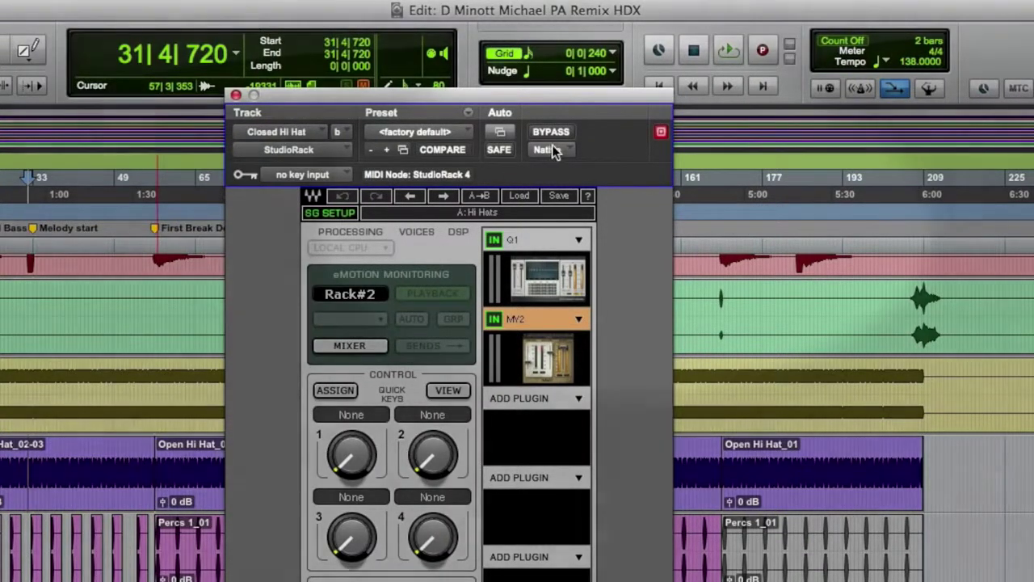
Step: Bring up the Closed Hi Hat StudioRack's Native/DSP conversion choices, then the Setup menu
{"action": "left_click", "coordinate": [552, 147]}
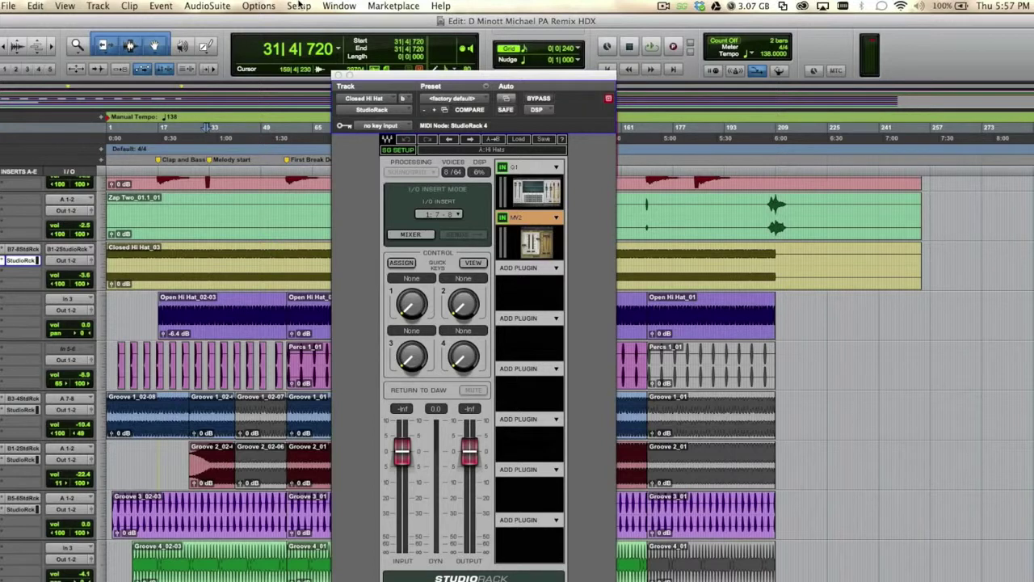
{"action": "left_click", "coordinate": [299, 5]}
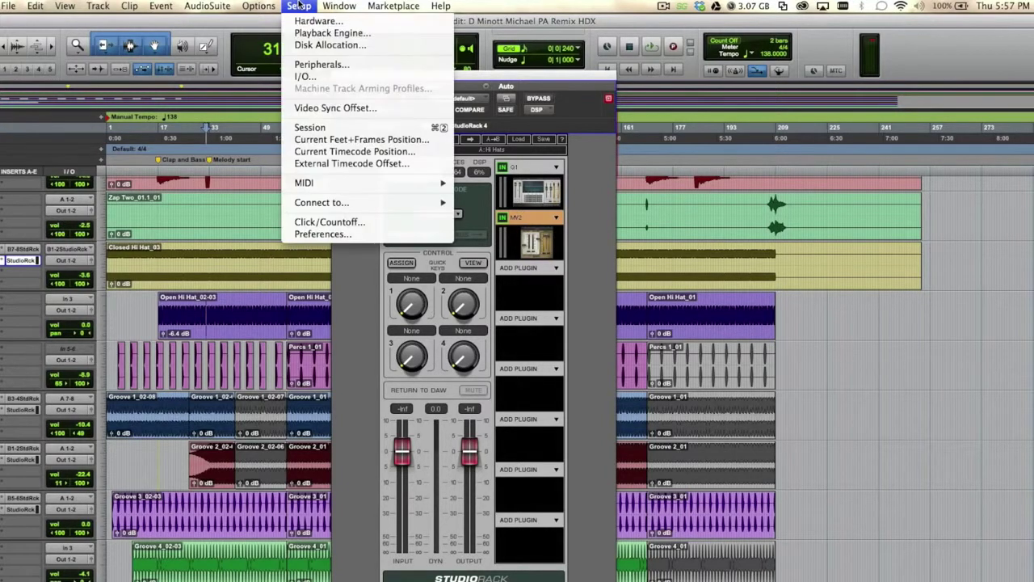
Step: Review Studio Rack insert paths B 1-2 through B 15-16 in I/O Setup, then list ClosedHiHat's I/O inserts
{"action": "left_click", "coordinate": [304, 77]}
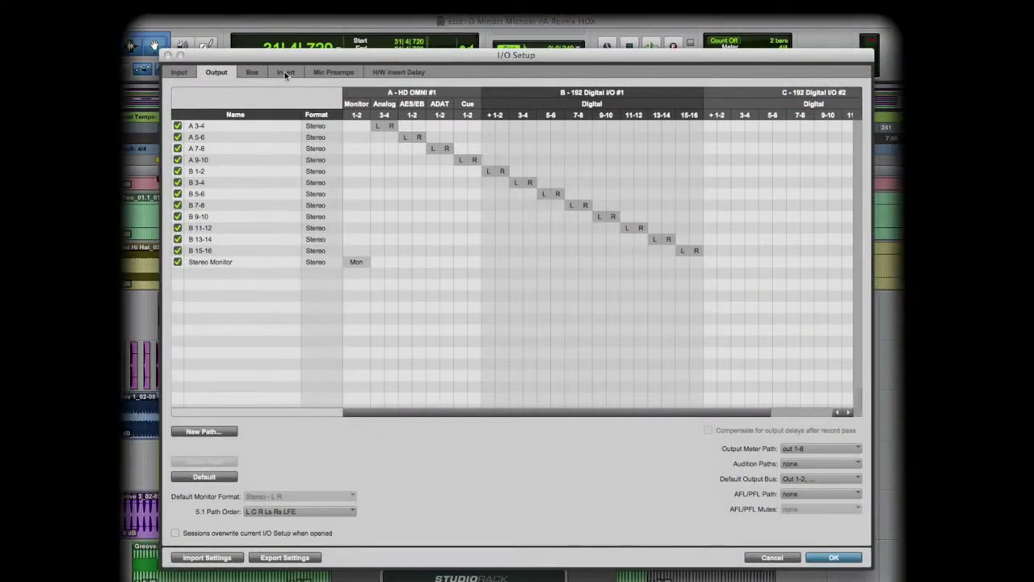
{"action": "left_click", "coordinate": [286, 73]}
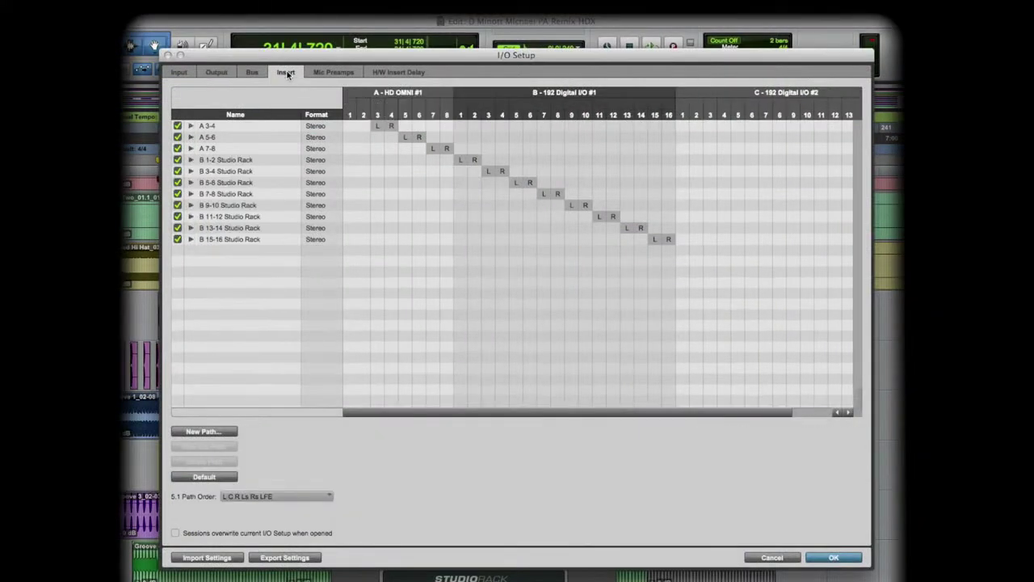
{"action": "left_click", "coordinate": [240, 160]}
{"action": "left_click", "coordinate": [240, 172]}
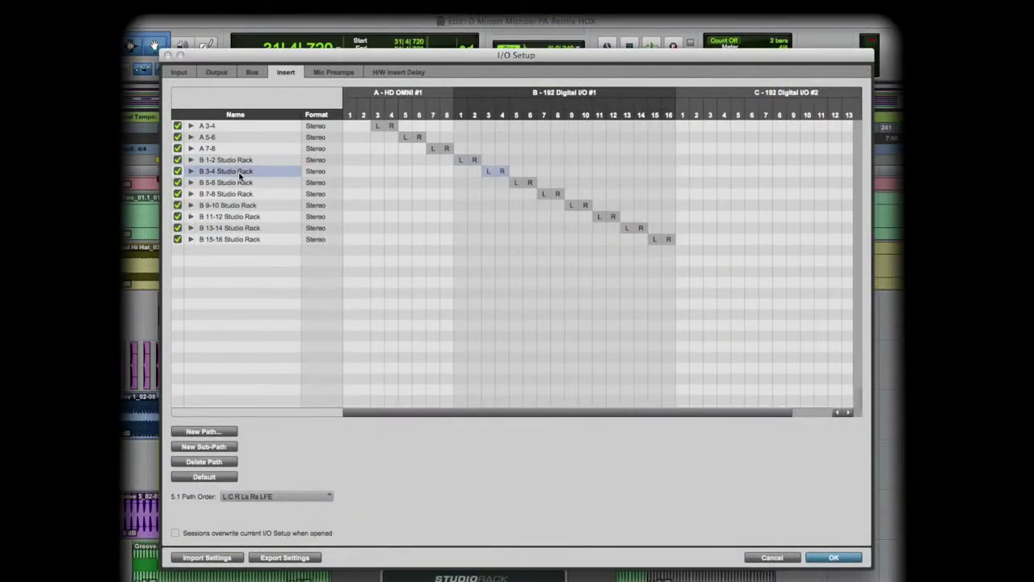
{"action": "left_click", "coordinate": [238, 183]}
{"action": "left_click", "coordinate": [235, 194]}
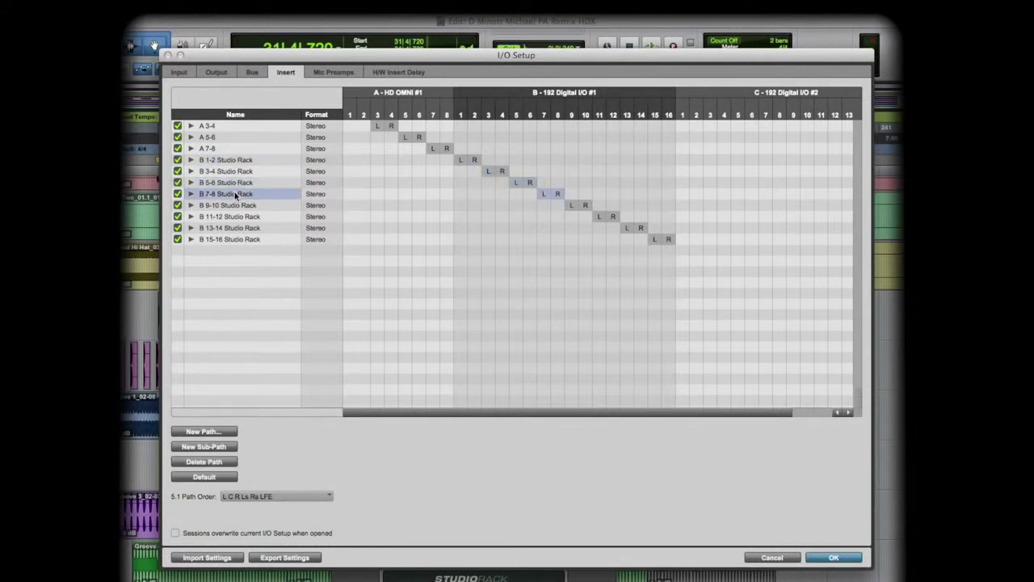
{"action": "left_click", "coordinate": [234, 206]}
{"action": "left_click", "coordinate": [233, 218]}
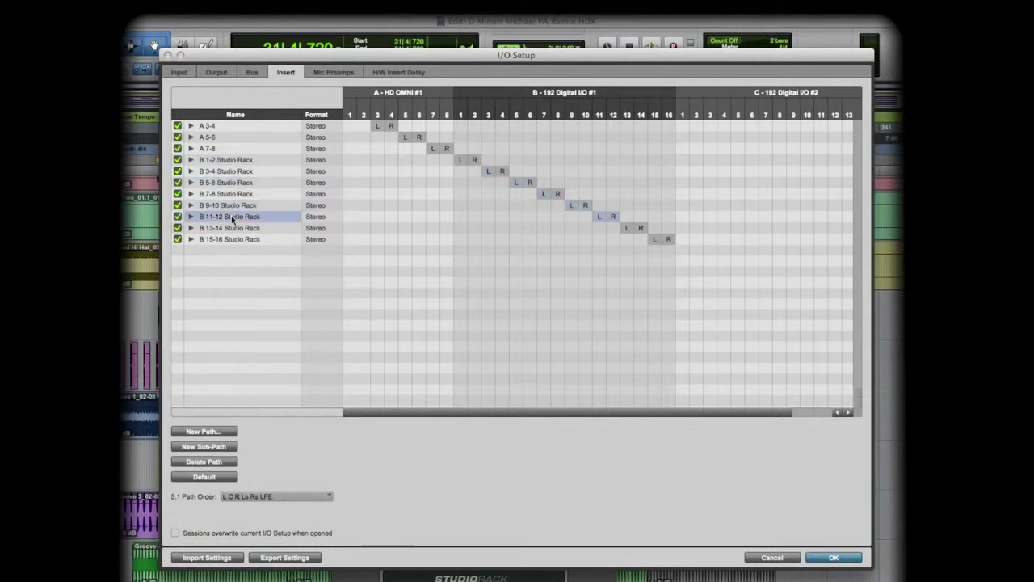
{"action": "left_click", "coordinate": [230, 229]}
{"action": "left_click", "coordinate": [229, 240]}
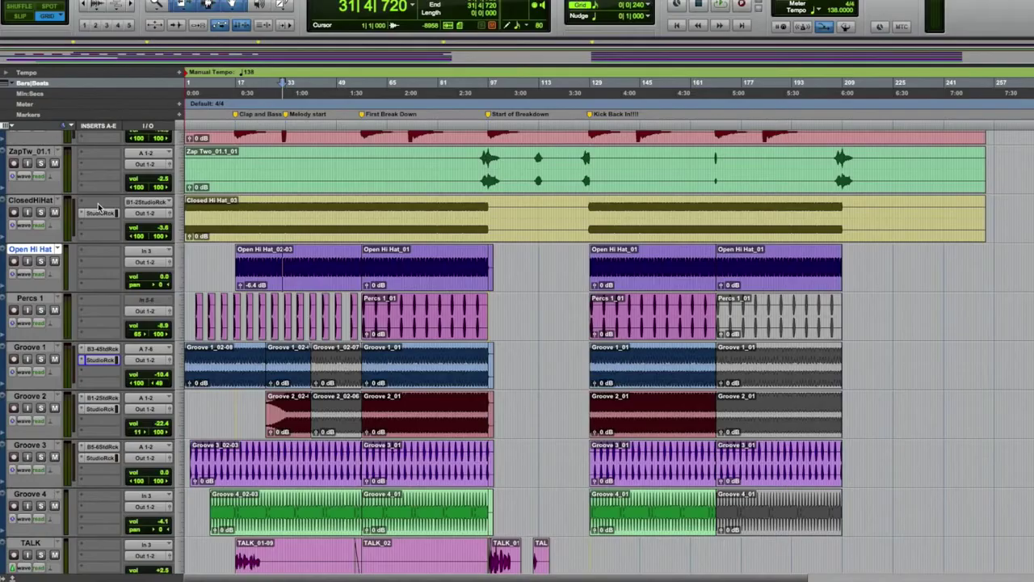
{"action": "left_click", "coordinate": [102, 203]}
{"action": "mouse_move", "coordinate": [144, 292]}
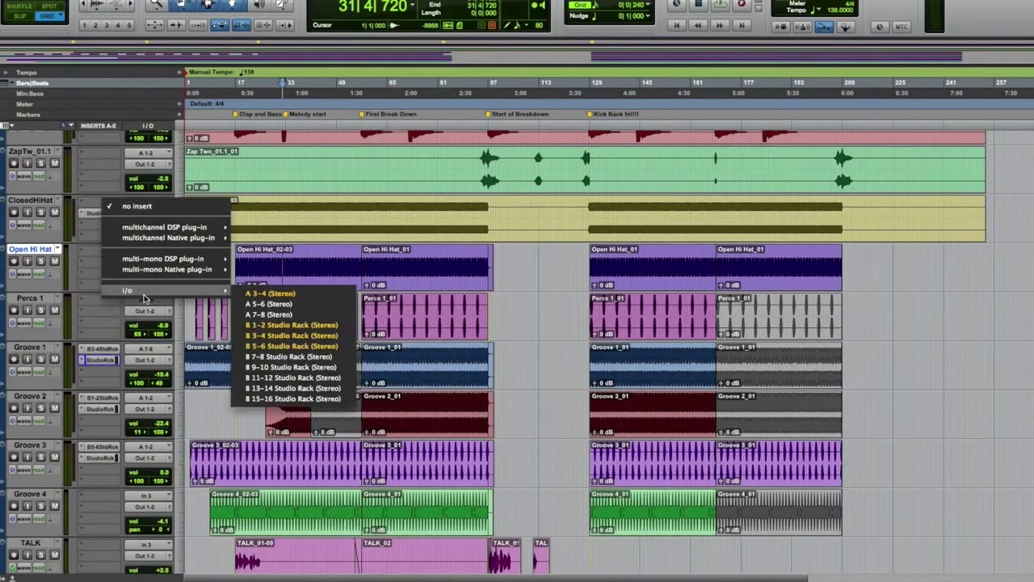
Step: Insert B 7-8 Studio Rack on ClosedHiHat and convert its StudioRack to DSP on I/O insert 1: 7-8
{"action": "left_click", "coordinate": [281, 356]}
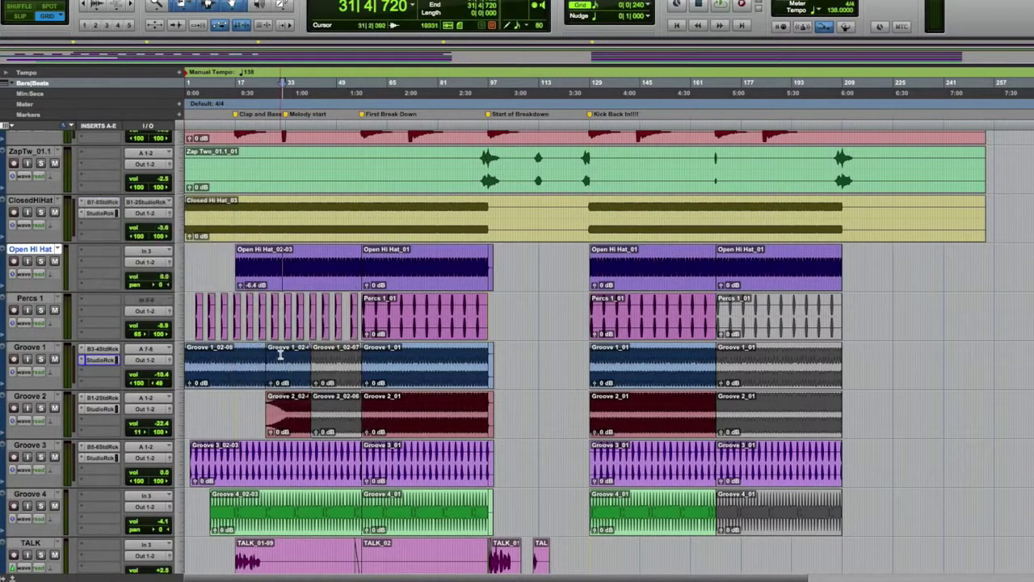
{"action": "left_click", "coordinate": [98, 213]}
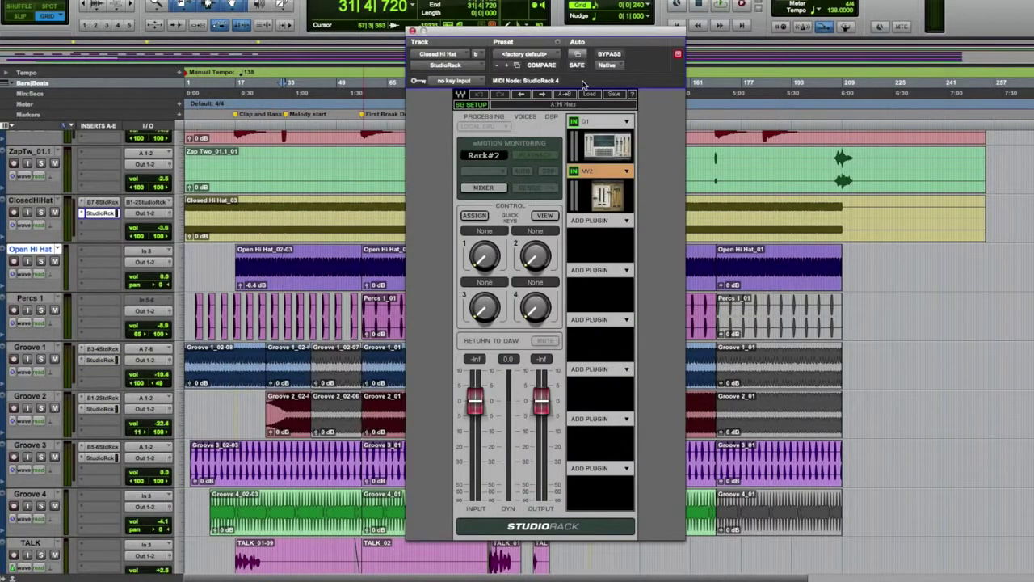
{"action": "left_click", "coordinate": [610, 66]}
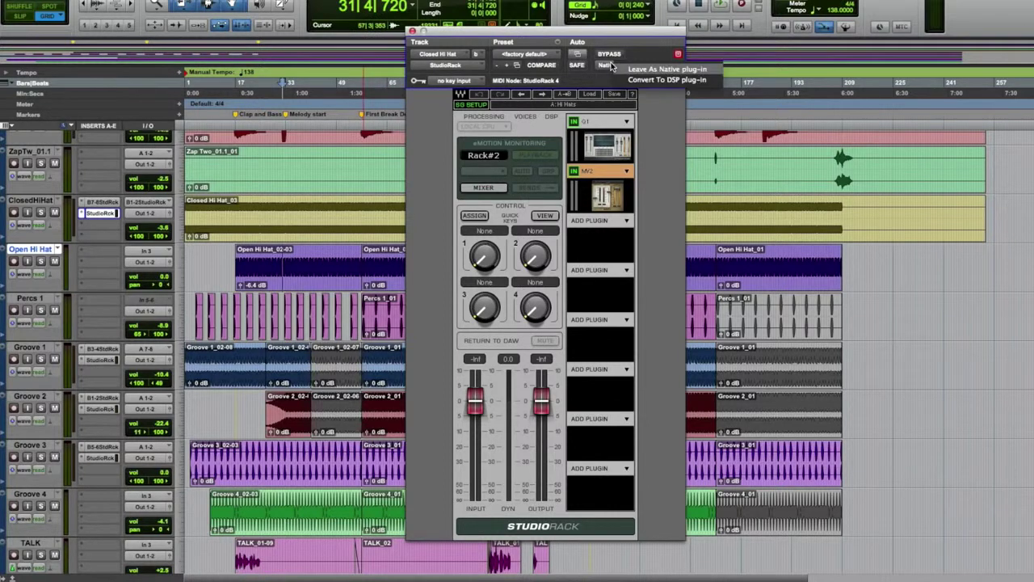
{"action": "left_click", "coordinate": [659, 80]}
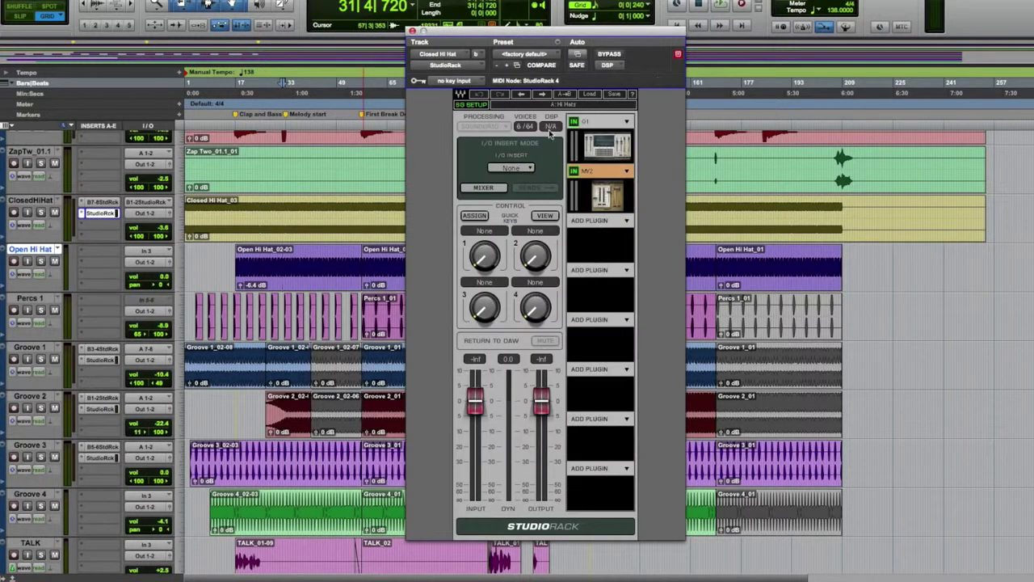
{"action": "left_click", "coordinate": [509, 168]}
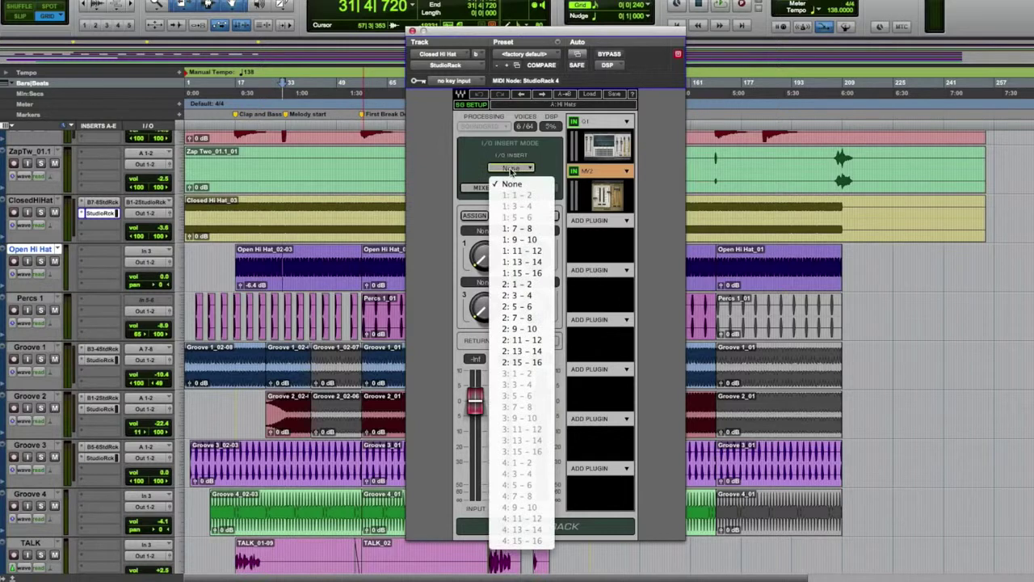
{"action": "left_click", "coordinate": [519, 229]}
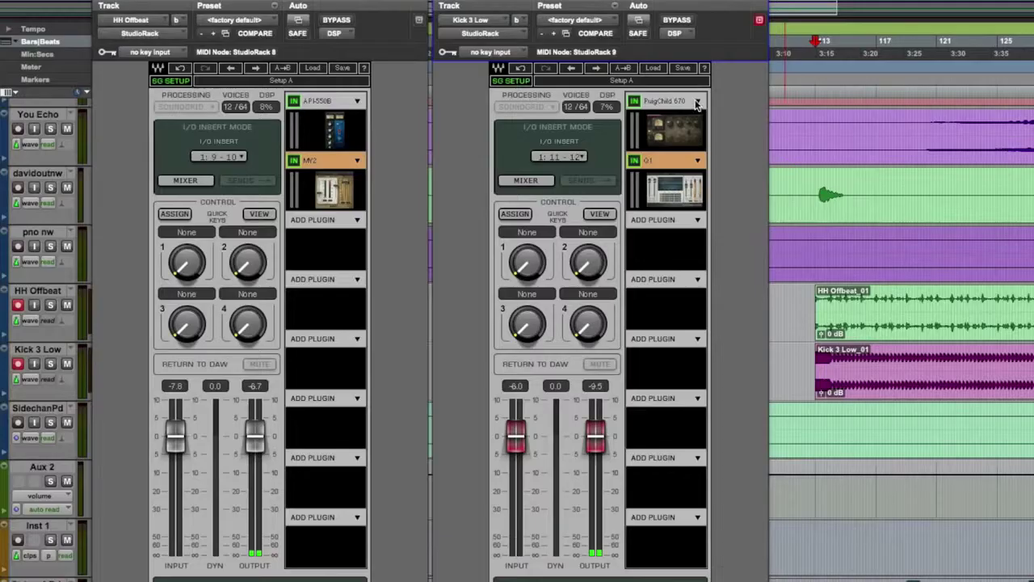
Step: Open the PuigChild slot's options in Kick 3 Low's DSP StudioRack window
{"action": "left_click", "coordinate": [696, 103]}
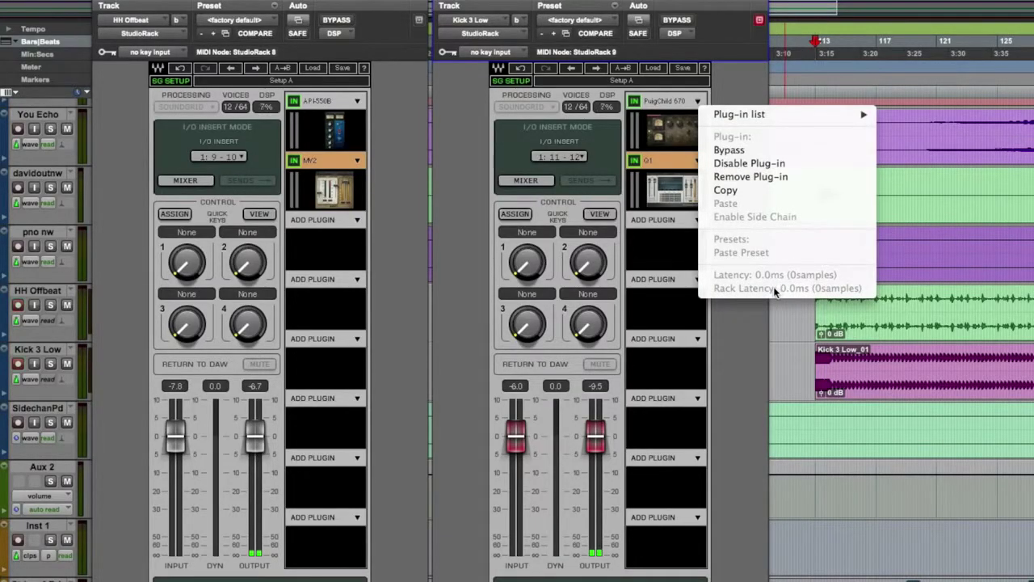
Step: Check the 0.0 ms latency in the Q1 and API550B slot menus of the StudioRack
{"action": "left_click", "coordinate": [667, 136]}
{"action": "left_click", "coordinate": [698, 161]}
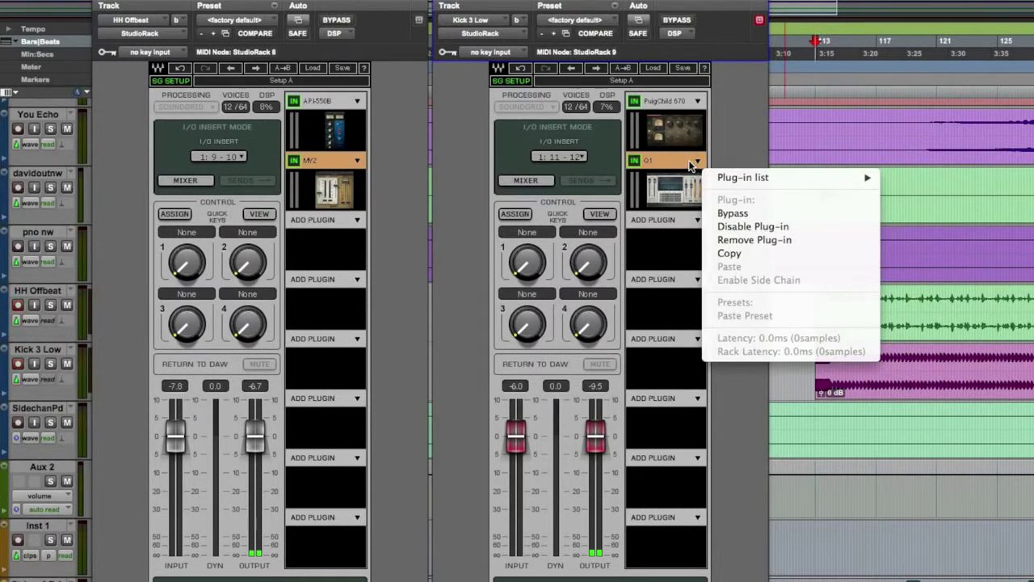
{"action": "left_click", "coordinate": [690, 164]}
{"action": "left_click", "coordinate": [357, 101]}
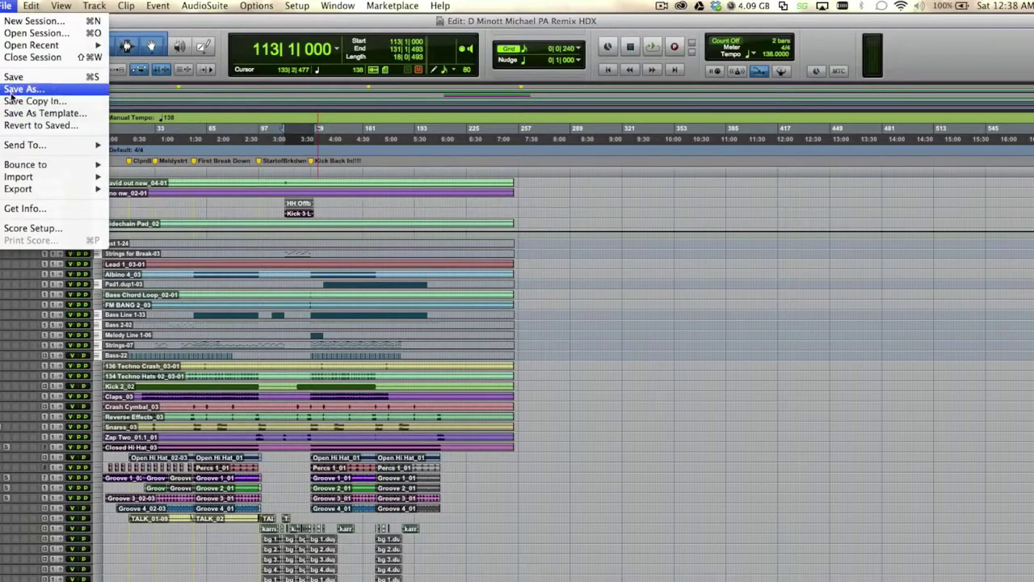
Step: Save the session as 'D Minott Michael PA Remix Export' and switch to the Mix window
{"action": "left_click", "coordinate": [23, 89]}
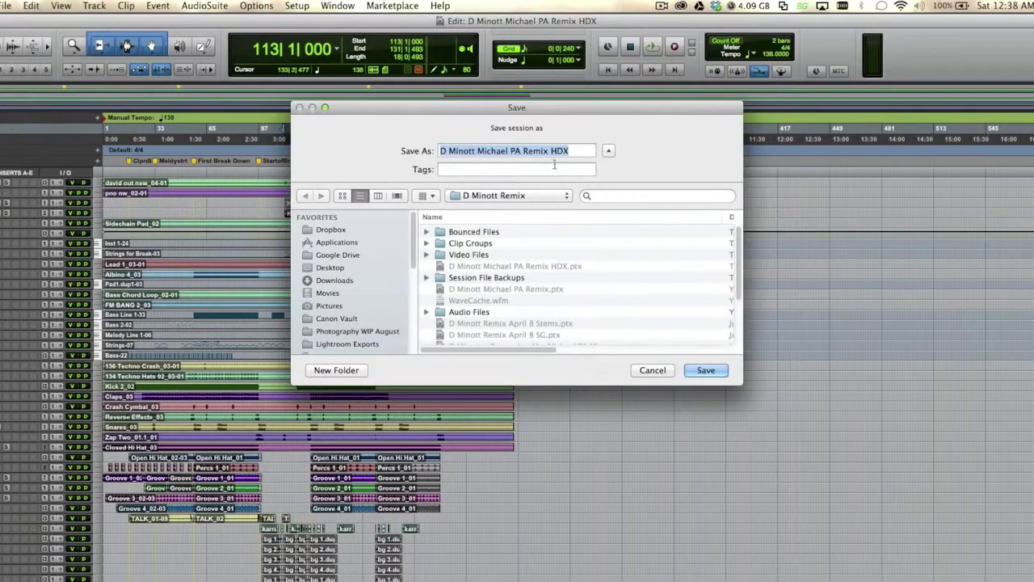
{"action": "left_click", "coordinate": [568, 150]}
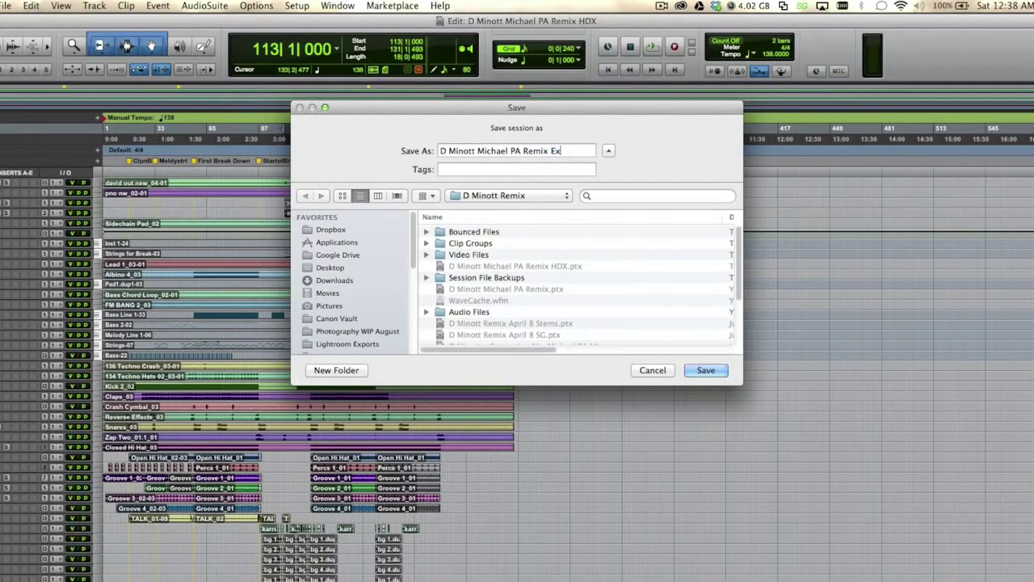
{"action": "key", "text": "Return"}
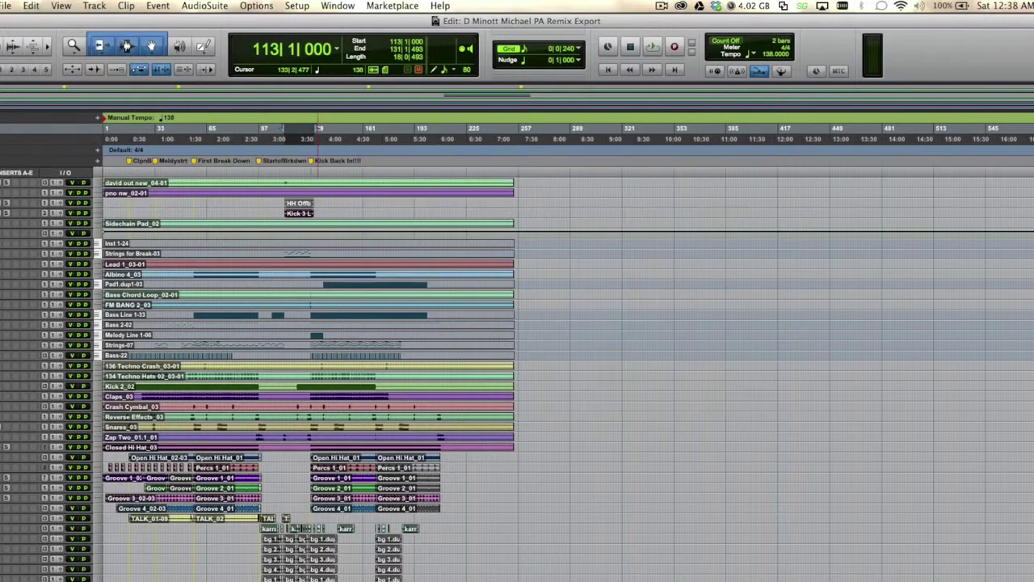
{"action": "key", "text": "super+equal"}
{"action": "left_click", "coordinate": [41, 51]}
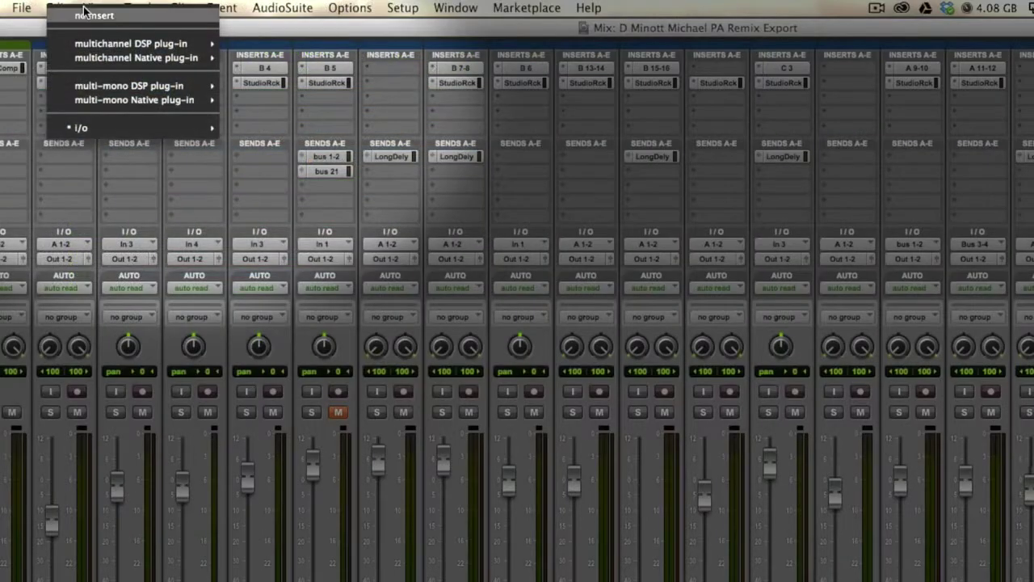
Step: Convert all mixer StudioRack inserts to DSP, then toggle them inactive and active again
{"action": "left_click", "coordinate": [52, 7]}
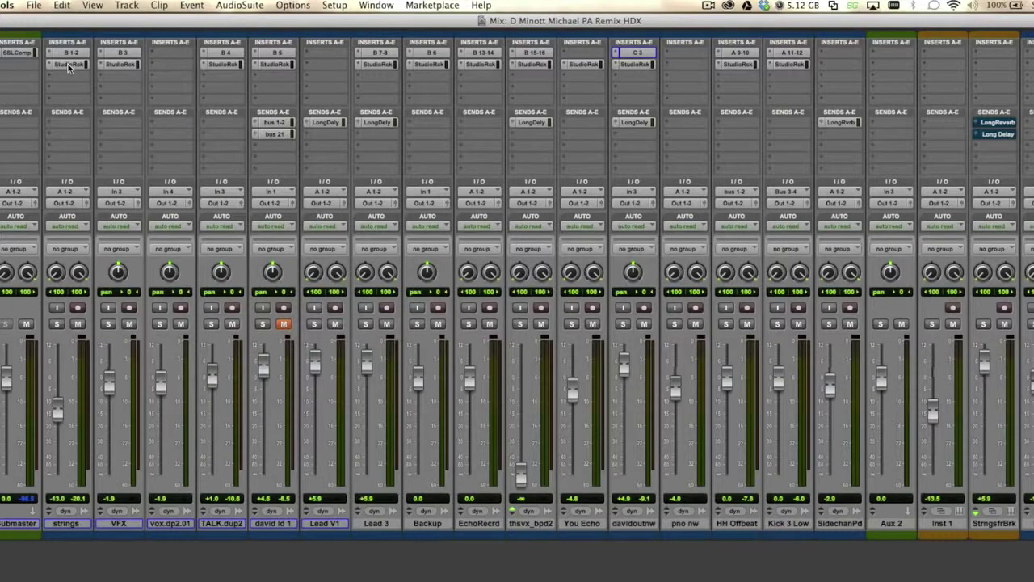
{"action": "left_click", "coordinate": [68, 63], "text": "alt+super"}
{"action": "left_click", "coordinate": [67, 64], "text": "ctrl+alt+super"}
{"action": "left_click", "coordinate": [68, 64], "text": "ctrl+alt+super"}
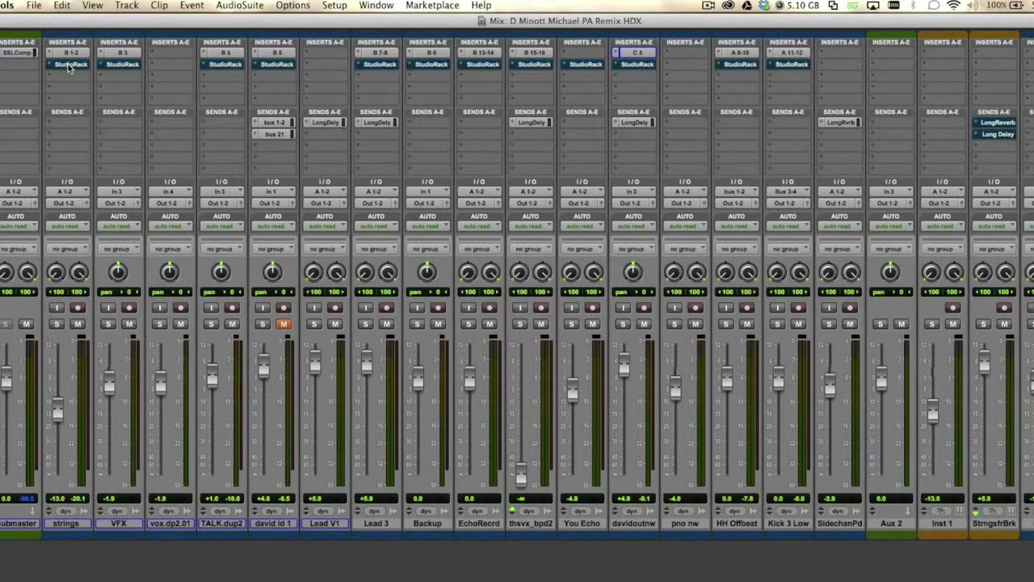